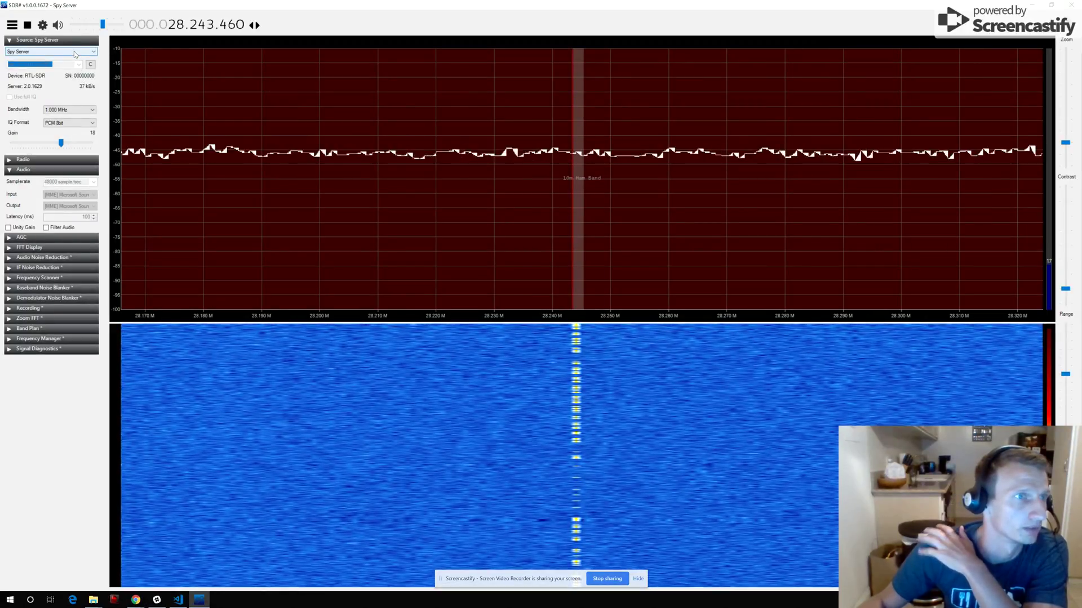
Step: Review the available signal sources, keeping Spy Server as the source
{"action": "left_click", "coordinate": [88, 52]}
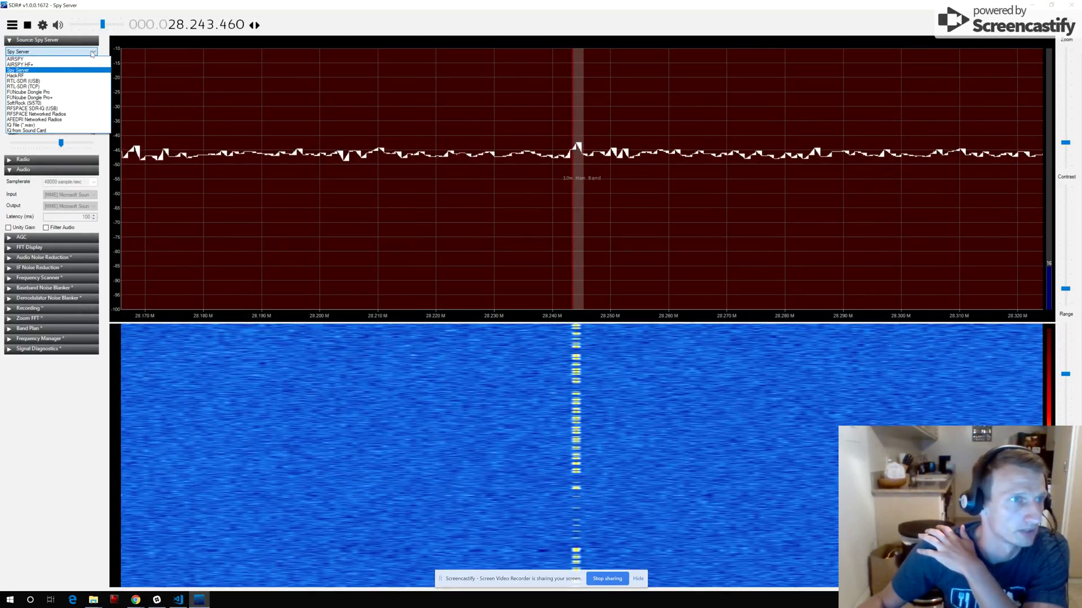
{"action": "left_click", "coordinate": [92, 52]}
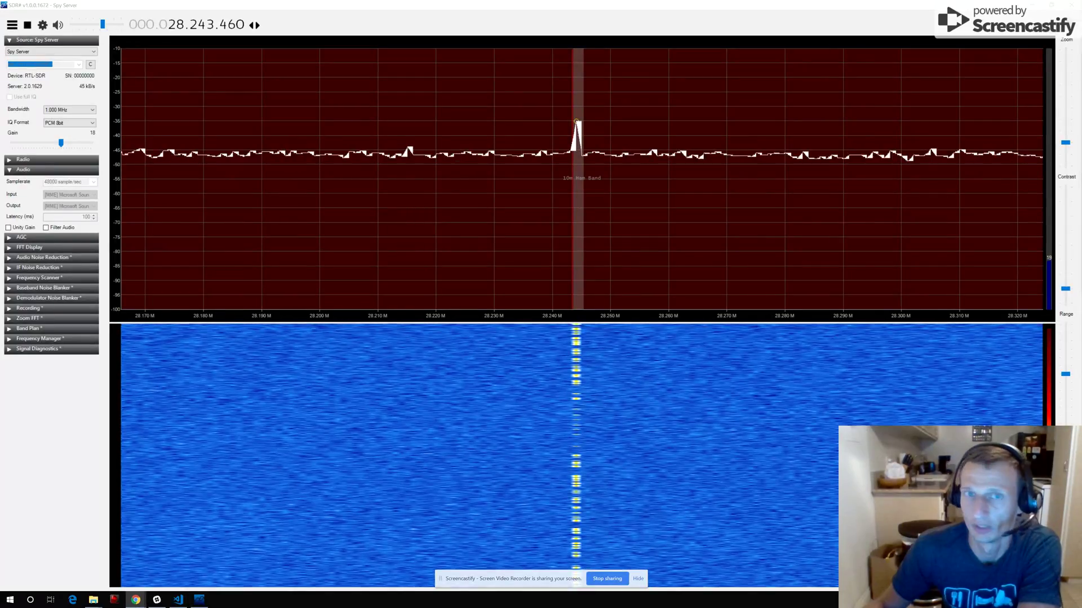
Step: Switch to Chrome, search the web for "virtual cable" and open the VB-CABLE Virtual Audio Device page on vb-audio.com
{"action": "key", "text": "alt+Tab"}
{"action": "double_click", "coordinate": [436, 100]}
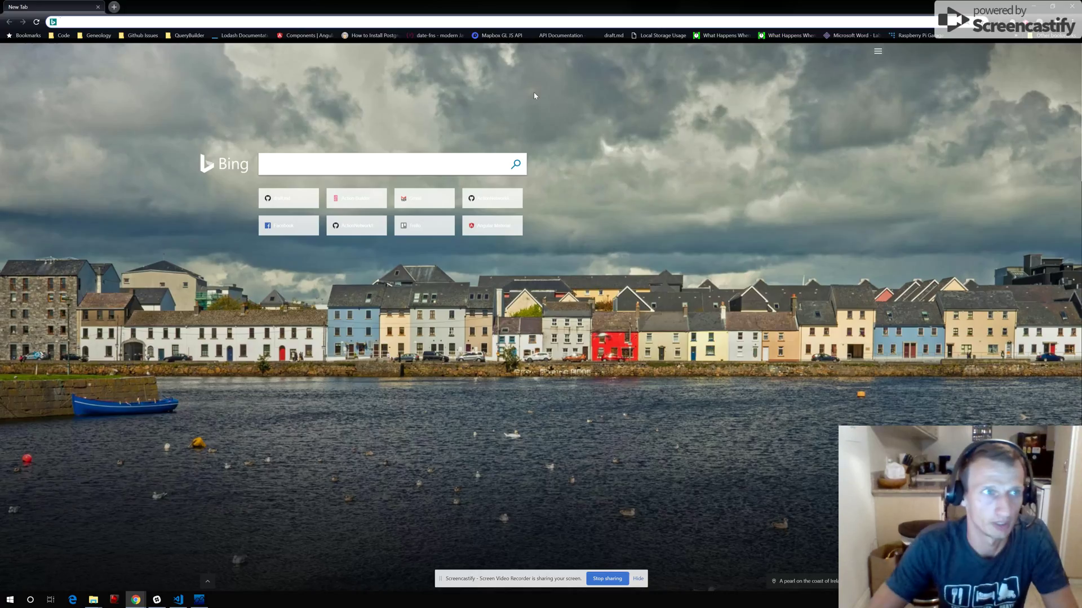
{"action": "type", "text": "virtual "}
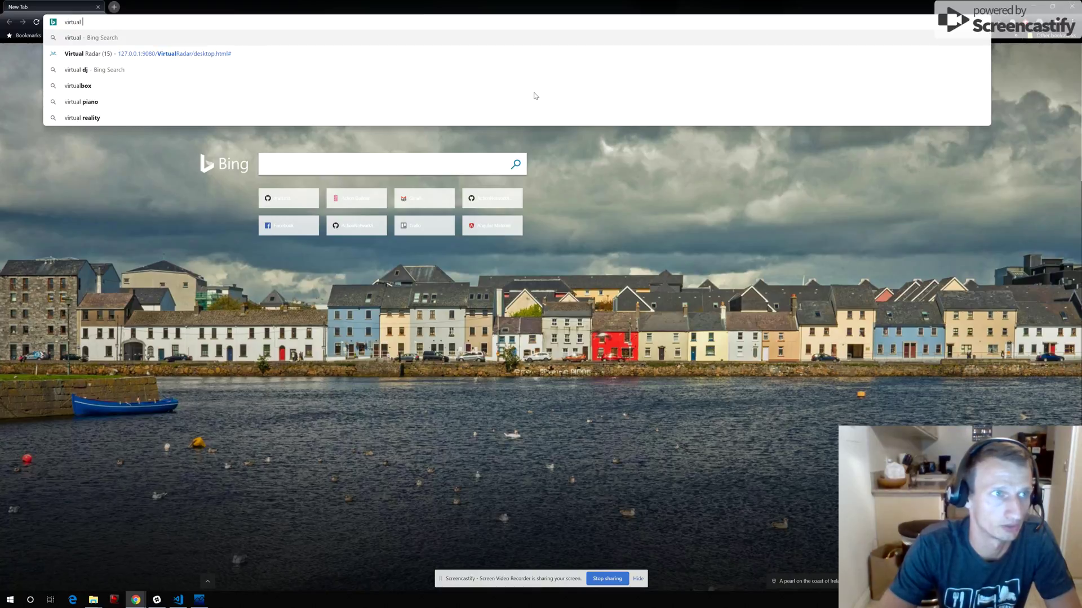
{"action": "type", "text": "cable&PC=U316&FORM=CHROMN"}
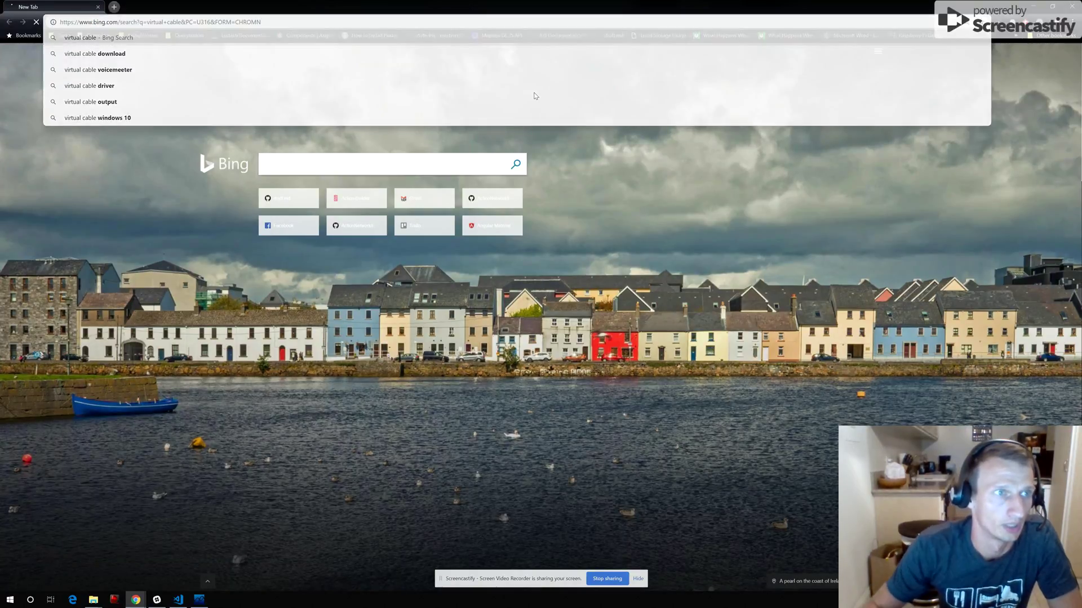
{"action": "key", "text": "Return"}
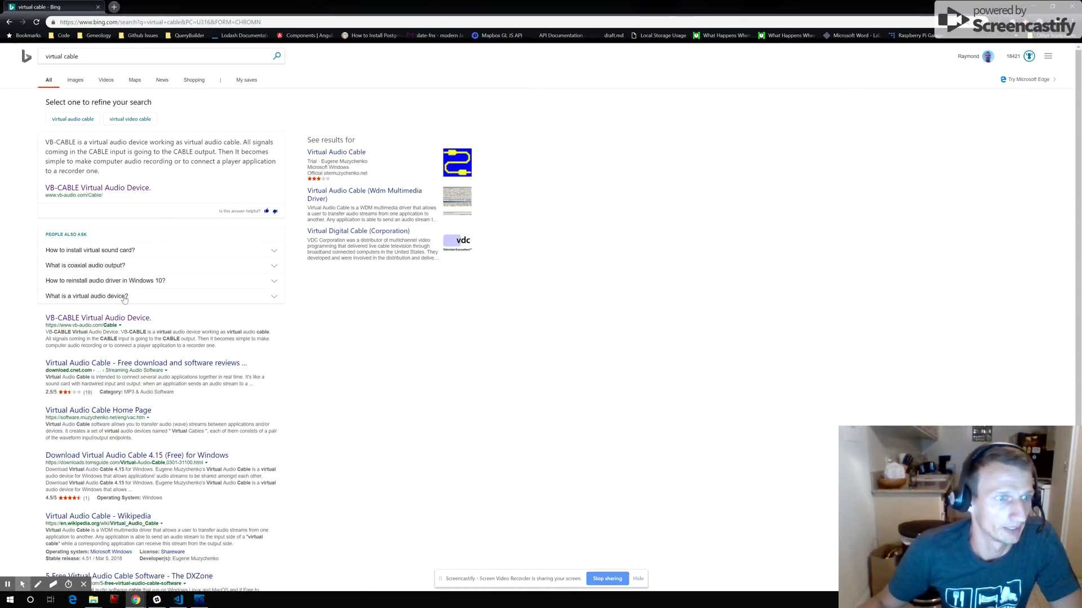
{"action": "left_click", "coordinate": [128, 326]}
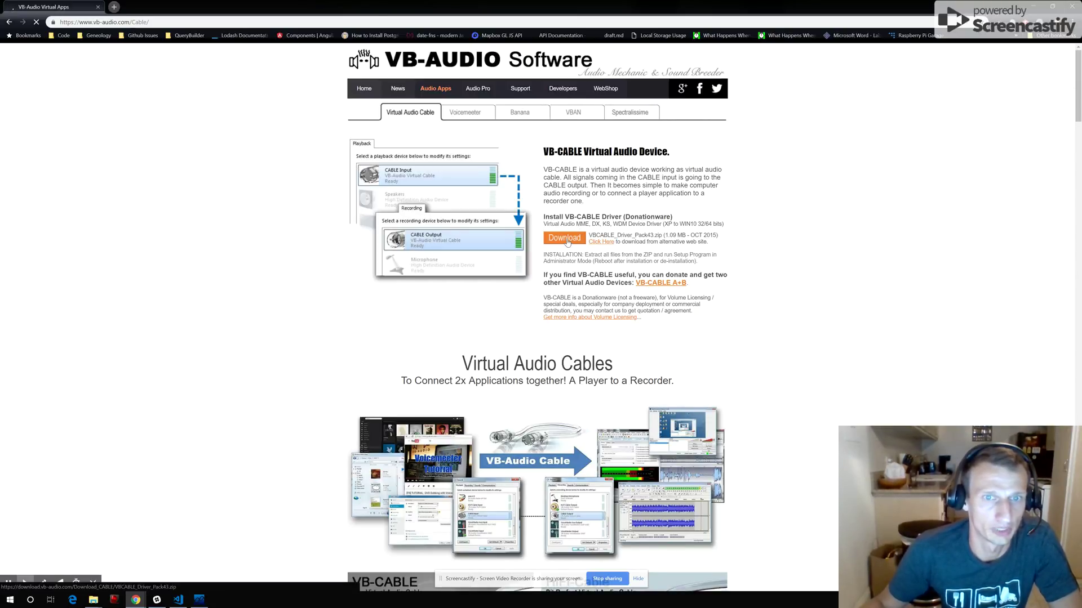
Step: Look over the VB-CABLE driver download section, reduce the browser window and bring SDR# back to the front
{"action": "scroll", "coordinate": [726, 227], "scroll_direction": "down", "scroll_amount": 1}
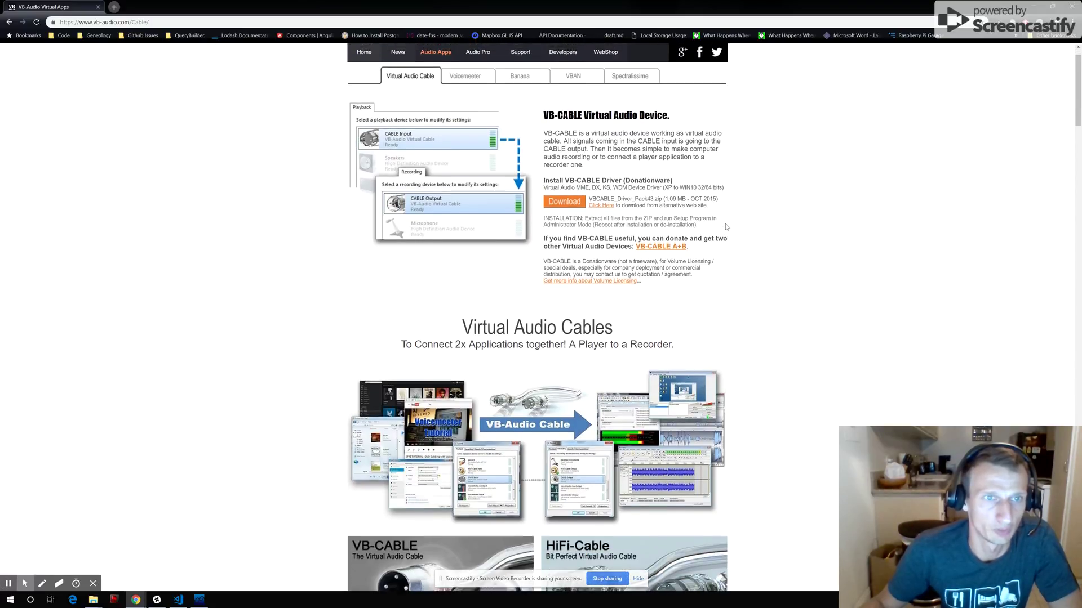
{"action": "scroll", "coordinate": [726, 227], "scroll_direction": "up", "scroll_amount": 1}
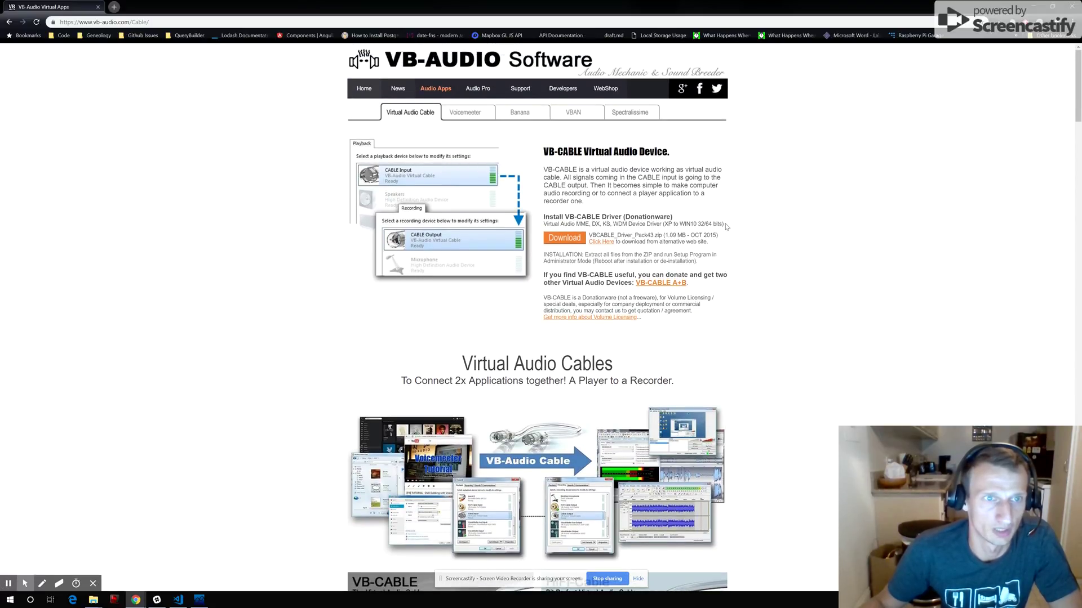
{"action": "double_click", "coordinate": [423, 9]}
{"action": "double_click", "coordinate": [423, 16]}
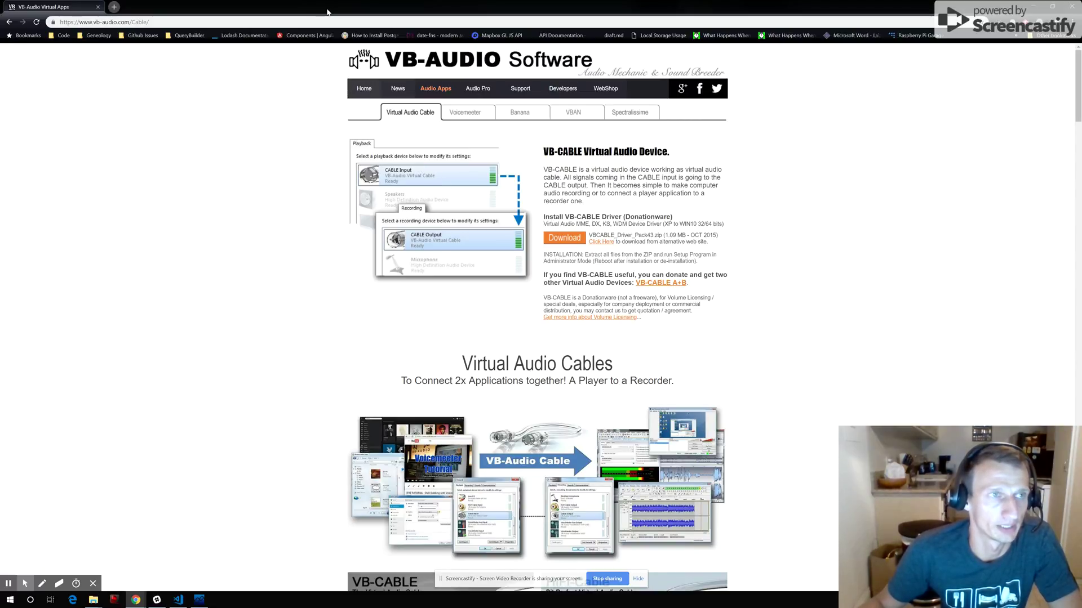
{"action": "left_click_drag", "start_coordinate": [337, 11], "coordinate": [355, 32]}
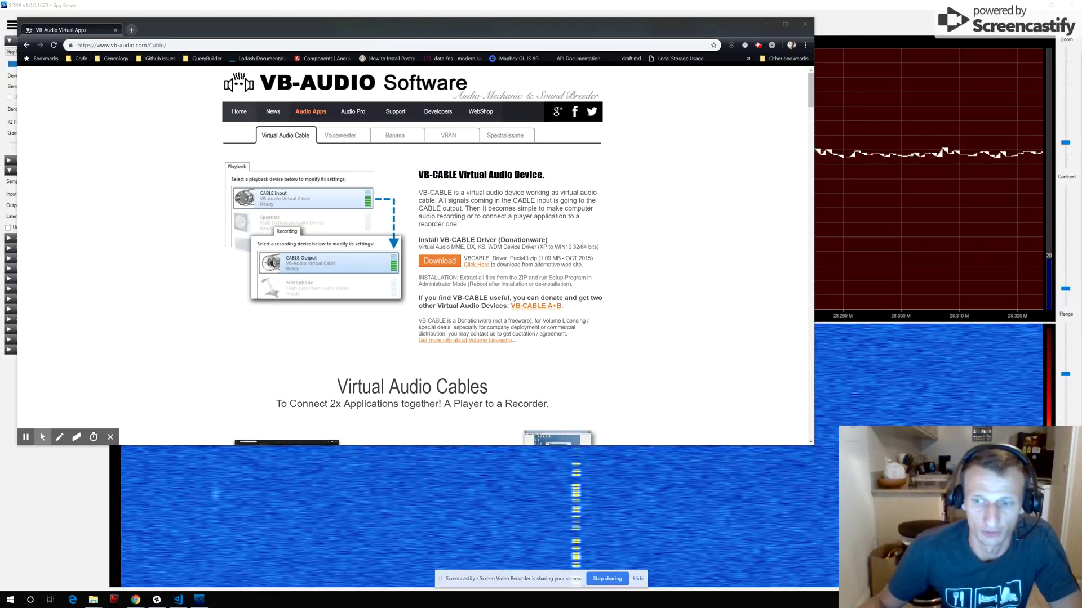
{"action": "left_click", "coordinate": [830, 6]}
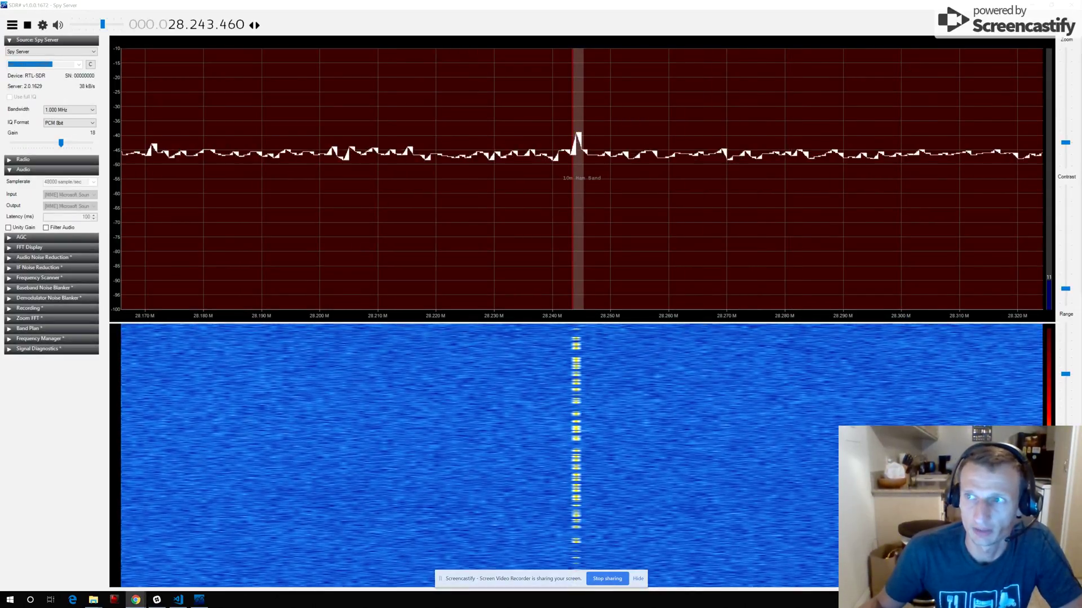
Step: Switch to the Morse Code Adaptive Audio Decoder page in Chrome and examine its address, microphone option and decoded message
{"action": "key", "text": "alt+Tab"}
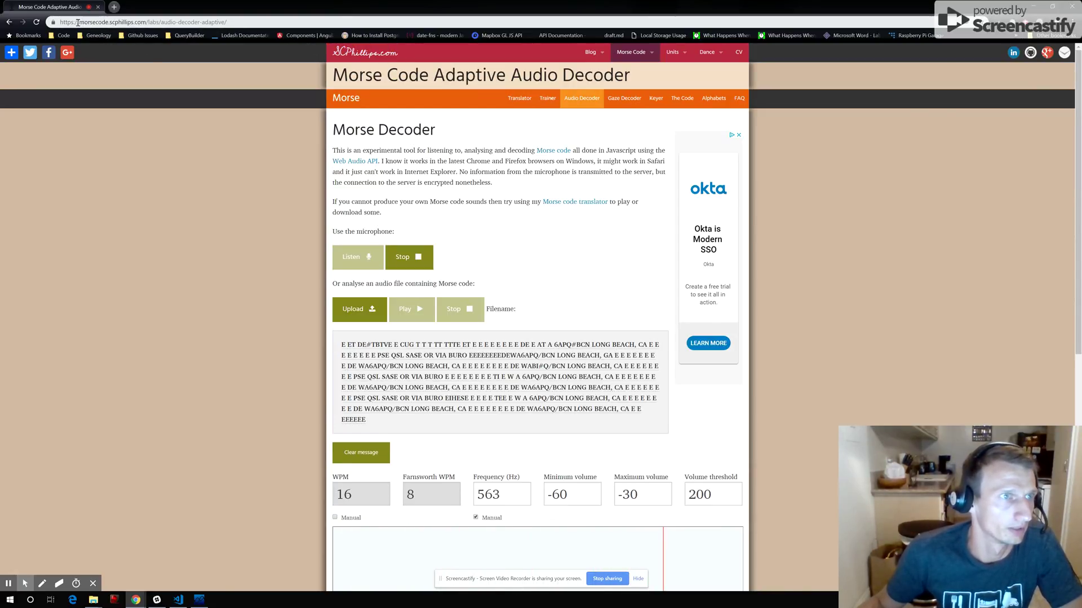
{"action": "left_click", "coordinate": [216, 22]}
{"action": "left_click", "coordinate": [216, 23]}
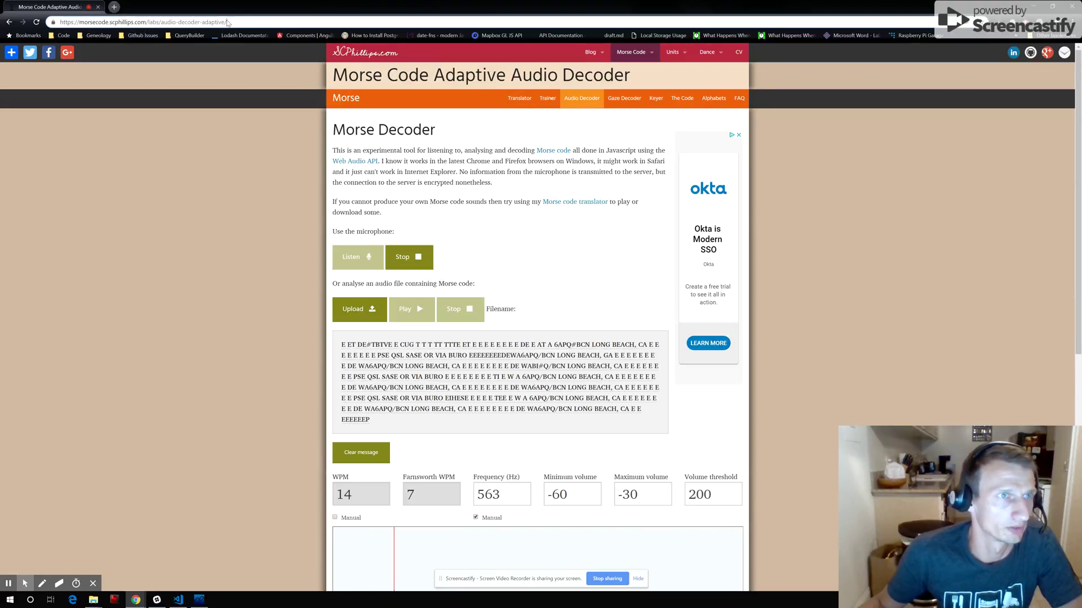
{"action": "left_click_drag", "start_coordinate": [227, 23], "coordinate": [159, 22]}
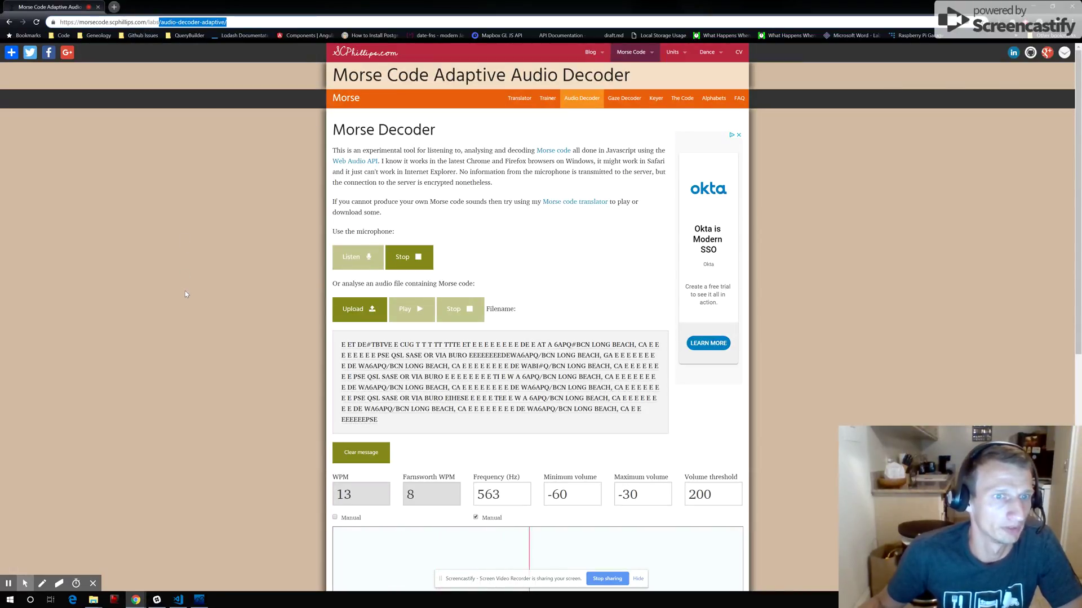
{"action": "left_click", "coordinate": [242, 226]}
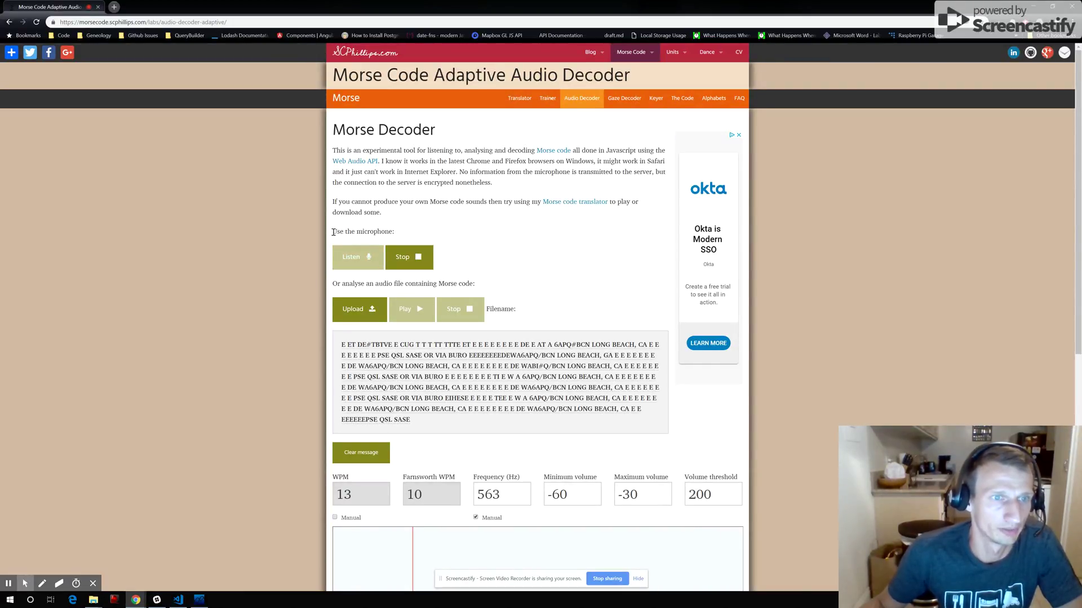
{"action": "left_click_drag", "start_coordinate": [333, 232], "coordinate": [385, 235]}
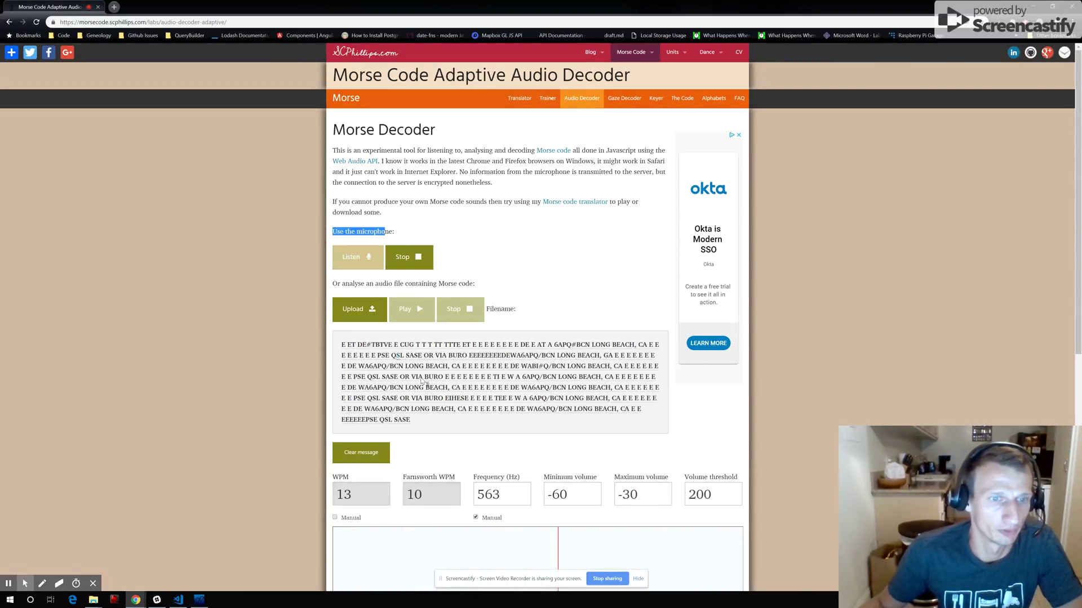
{"action": "left_click_drag", "start_coordinate": [480, 424], "coordinate": [479, 413]}
{"action": "triple_click", "coordinate": [479, 414]}
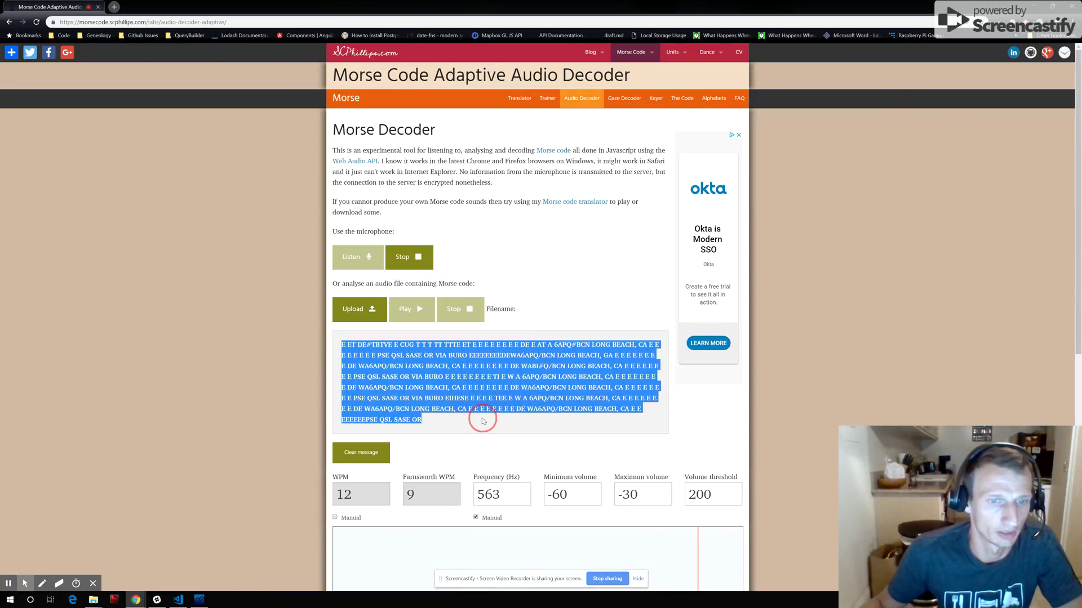
{"action": "scroll", "coordinate": [483, 422], "scroll_direction": "down", "scroll_amount": 1}
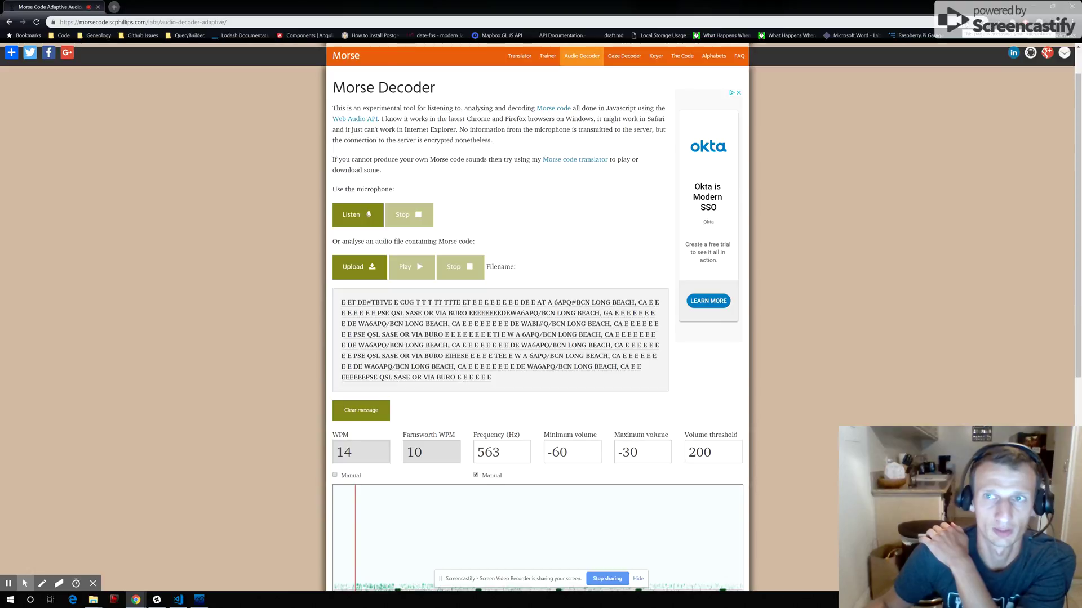
Step: Open the browser's microphone settings from the site's permission prompt and select CABLE Output (VB-Audio Virtual Cable) as the microphone
{"action": "left_click", "coordinate": [968, 27]}
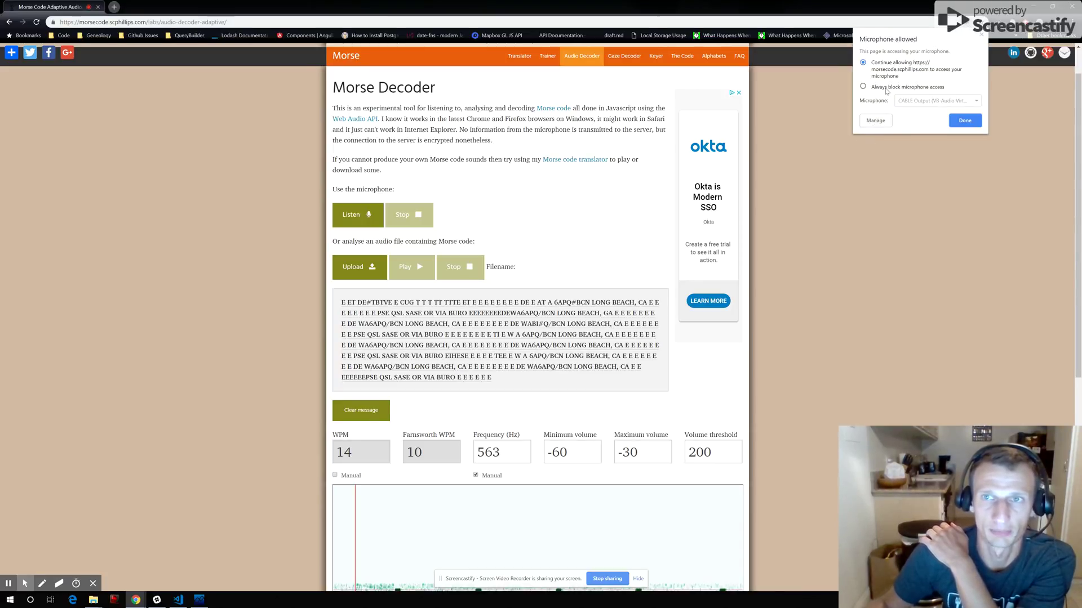
{"action": "left_click", "coordinate": [875, 121]}
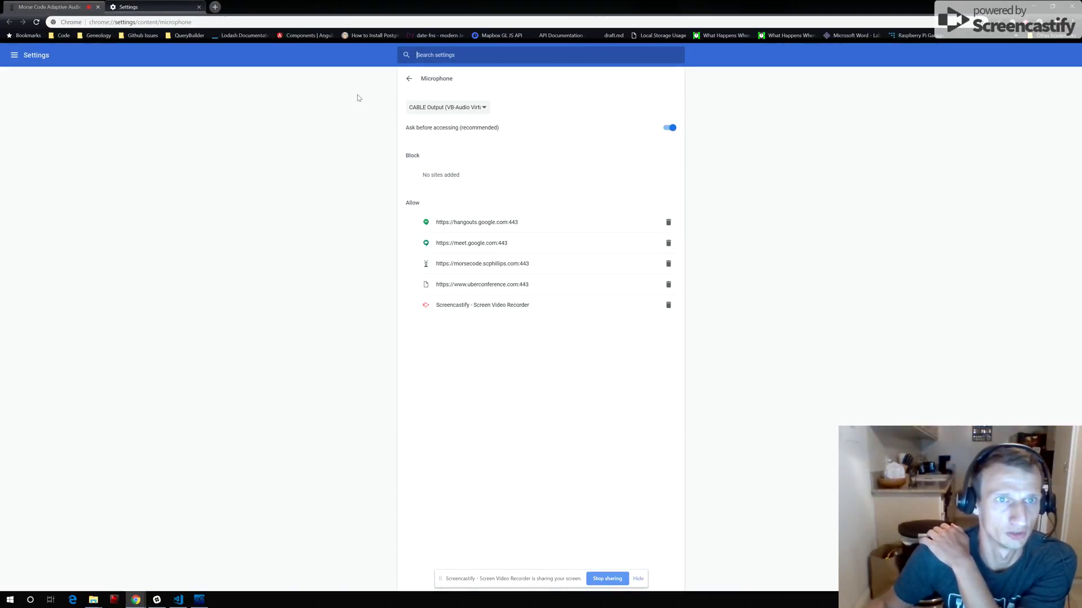
{"action": "left_click", "coordinate": [428, 108]}
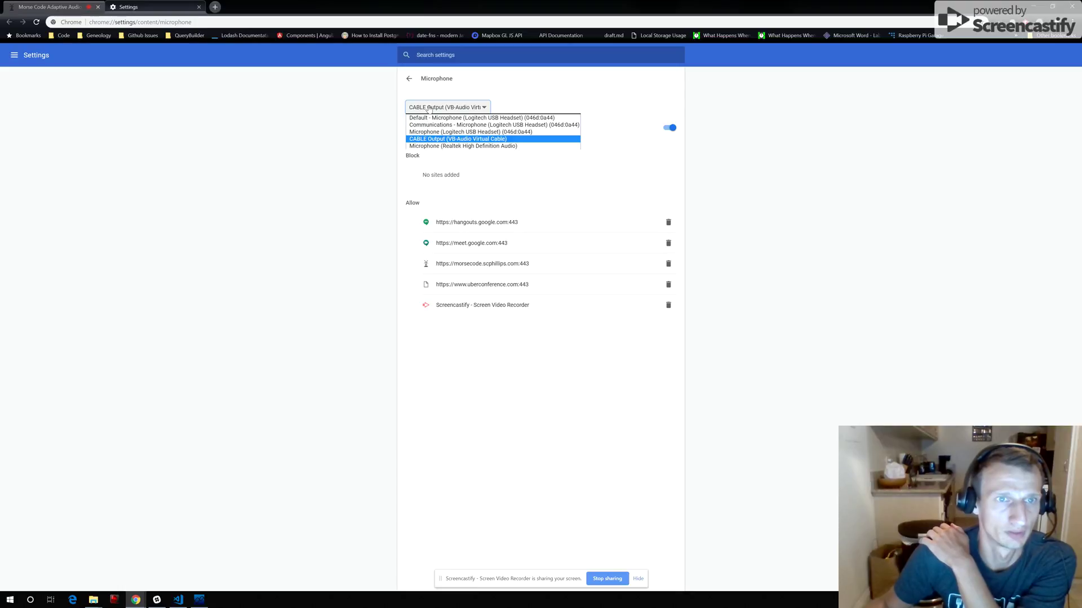
{"action": "left_click", "coordinate": [438, 139]}
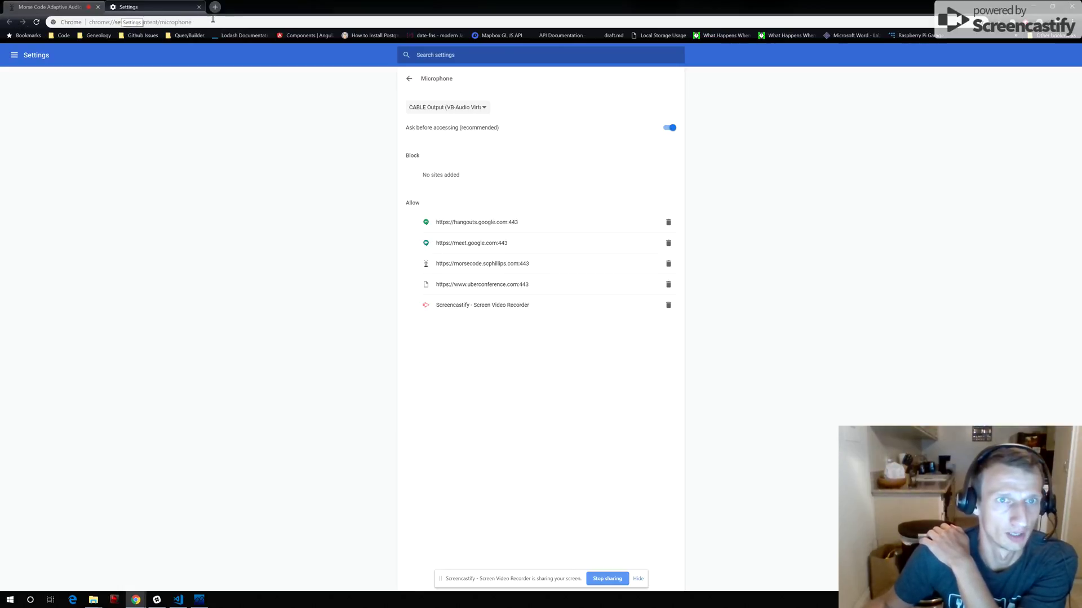
{"action": "left_click", "coordinate": [639, 579]}
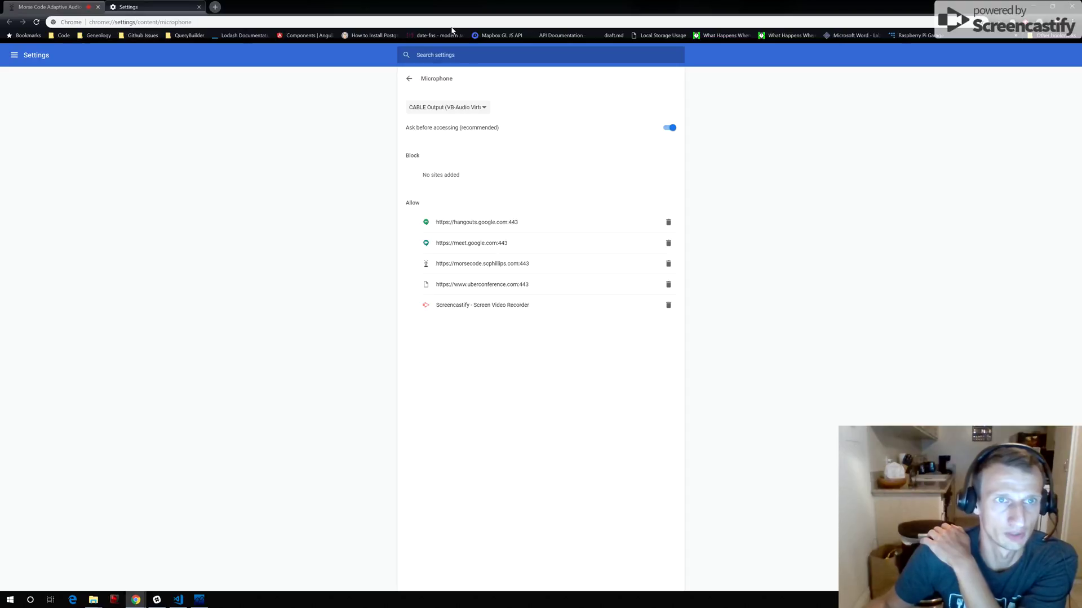
{"action": "left_click", "coordinate": [408, 82]}
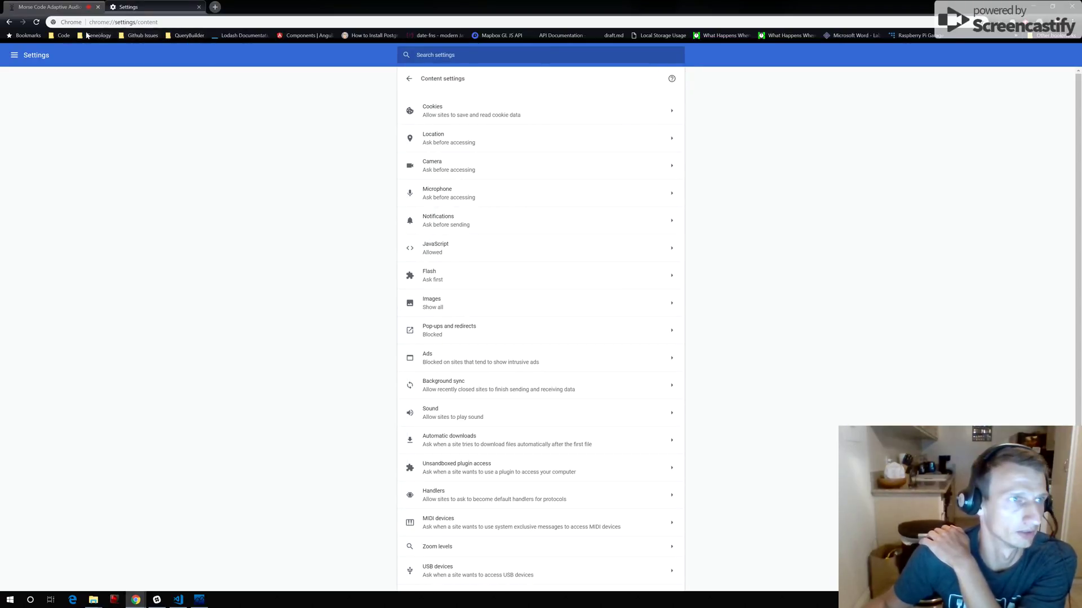
Step: Return to the Morse decoder page and start listening through the microphone
{"action": "left_click", "coordinate": [59, 6]}
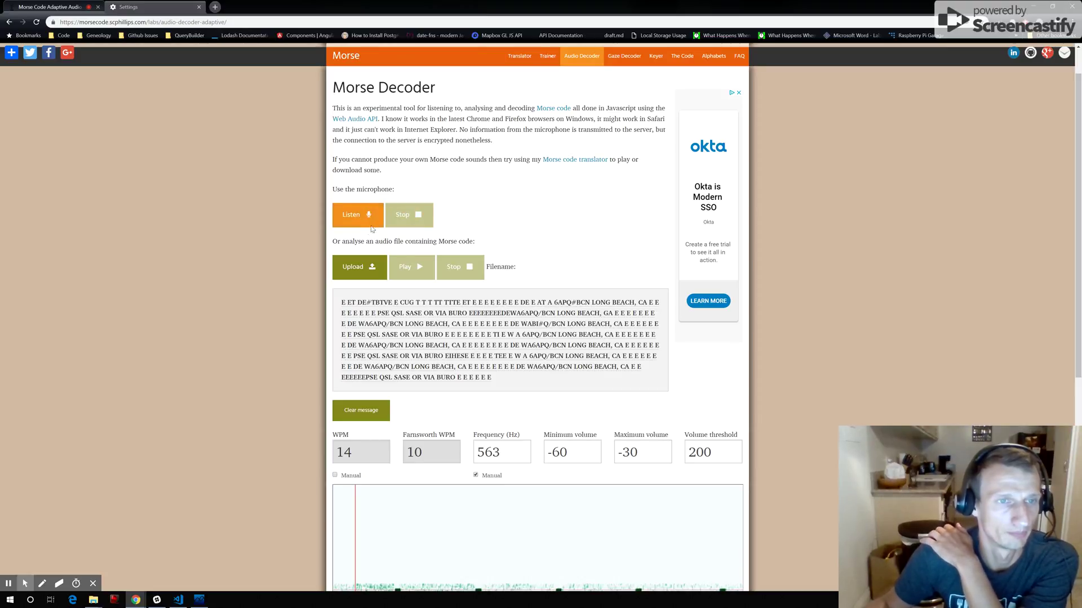
{"action": "left_click", "coordinate": [355, 220]}
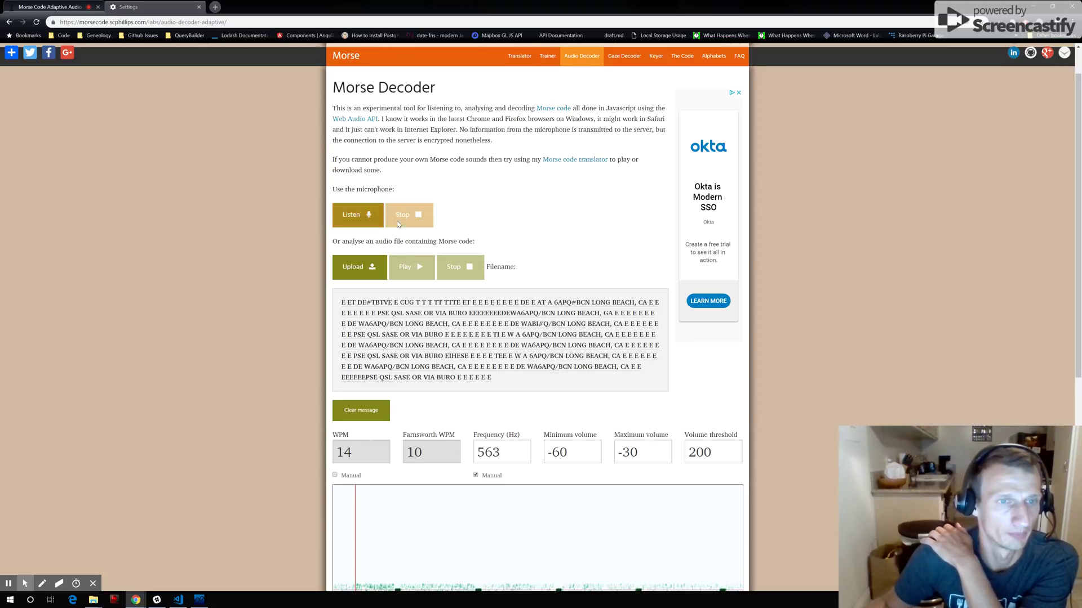
{"action": "left_click", "coordinate": [354, 218]}
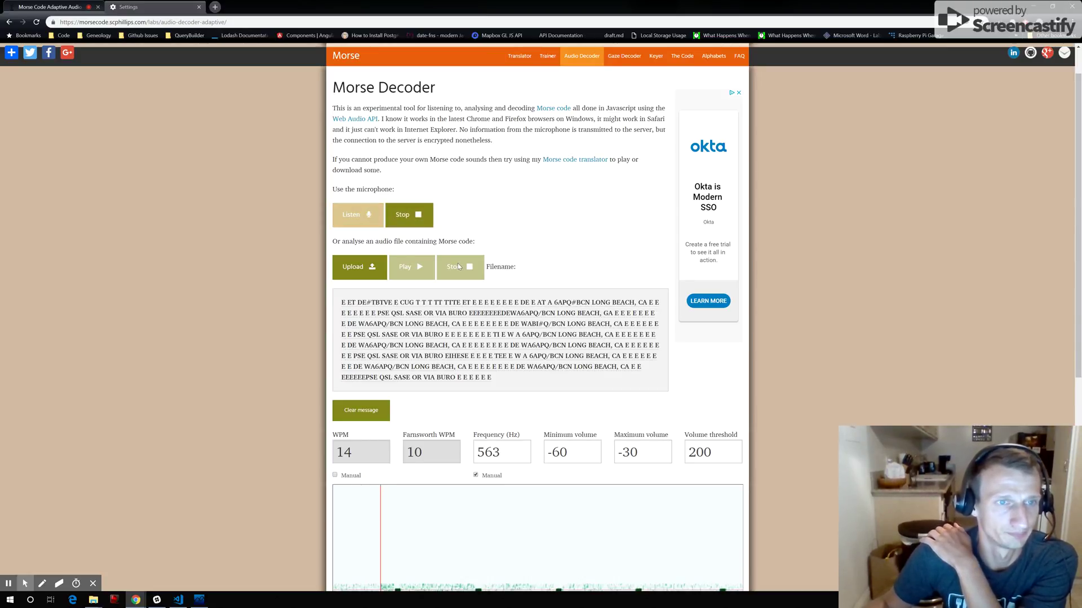
Step: Examine the decoded Morse message, highlighting the repeated beacon call sign and location text
{"action": "scroll", "coordinate": [573, 351], "scroll_direction": "down", "scroll_amount": 1}
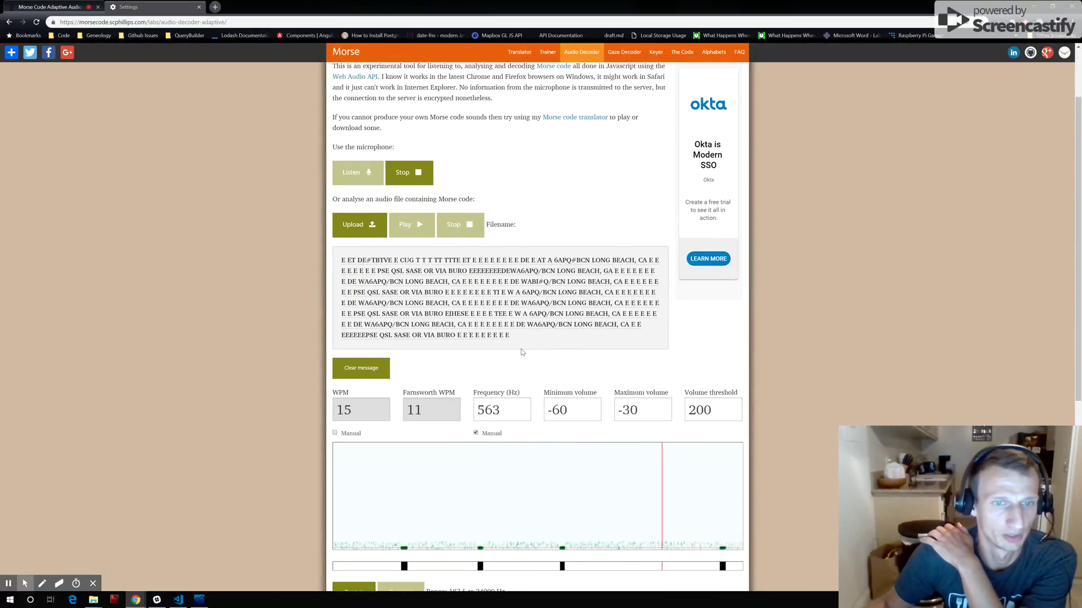
{"action": "scroll", "coordinate": [523, 352], "scroll_direction": "down", "scroll_amount": 2}
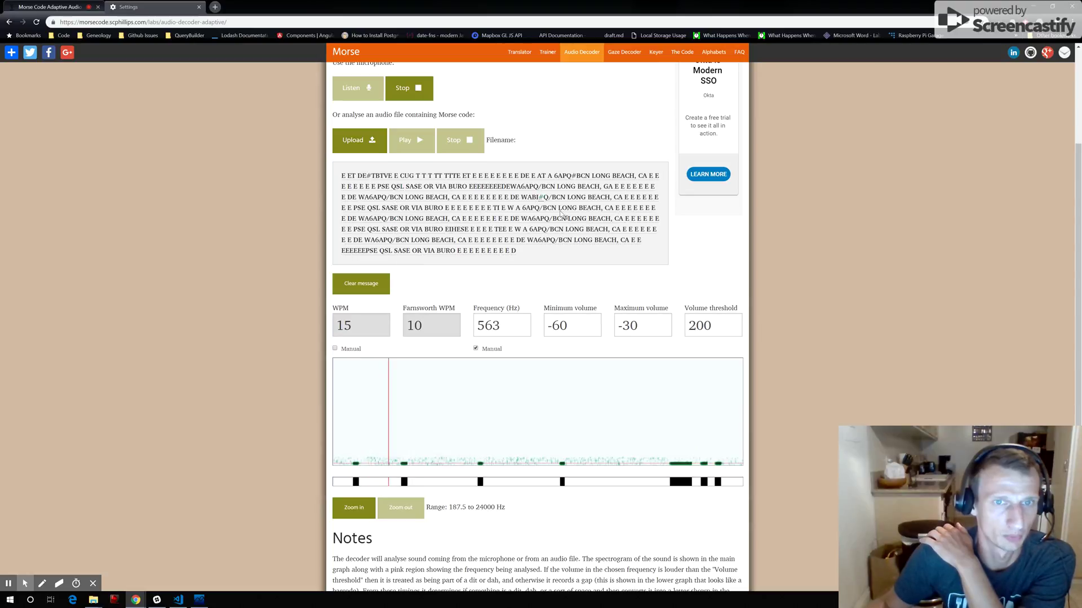
{"action": "left_click_drag", "start_coordinate": [542, 259], "coordinate": [323, 169]}
{"action": "left_click", "coordinate": [323, 169]}
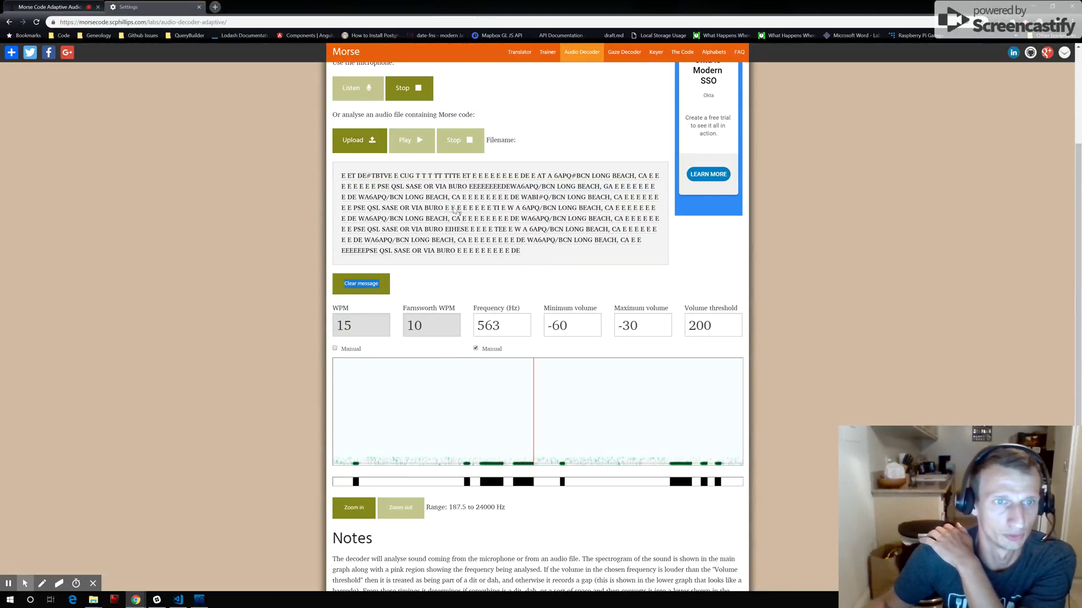
{"action": "left_click", "coordinate": [526, 190], "text": "shift"}
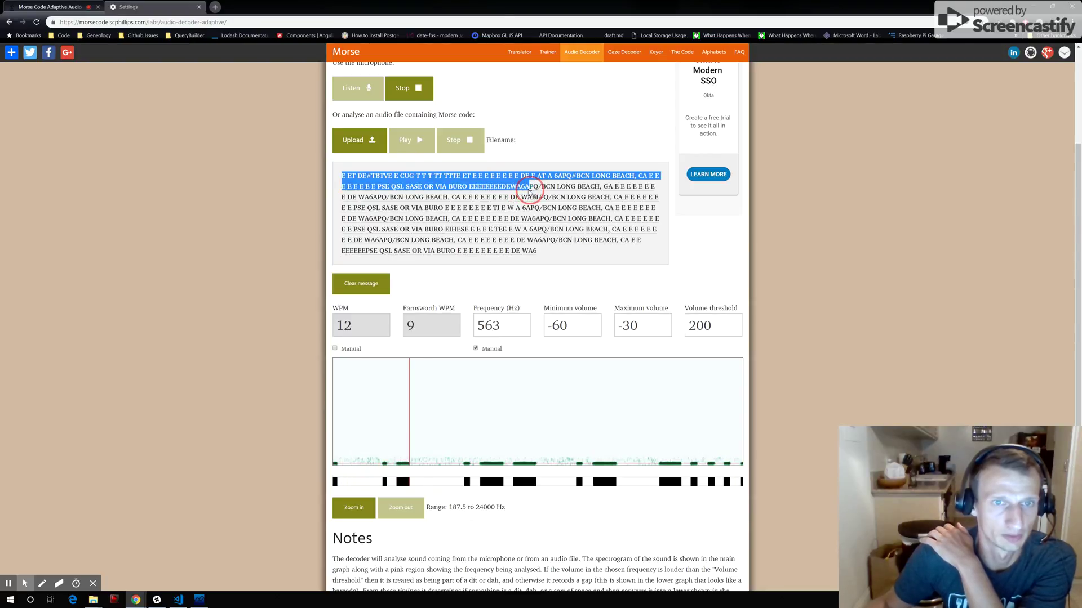
{"action": "left_click", "coordinate": [529, 192]}
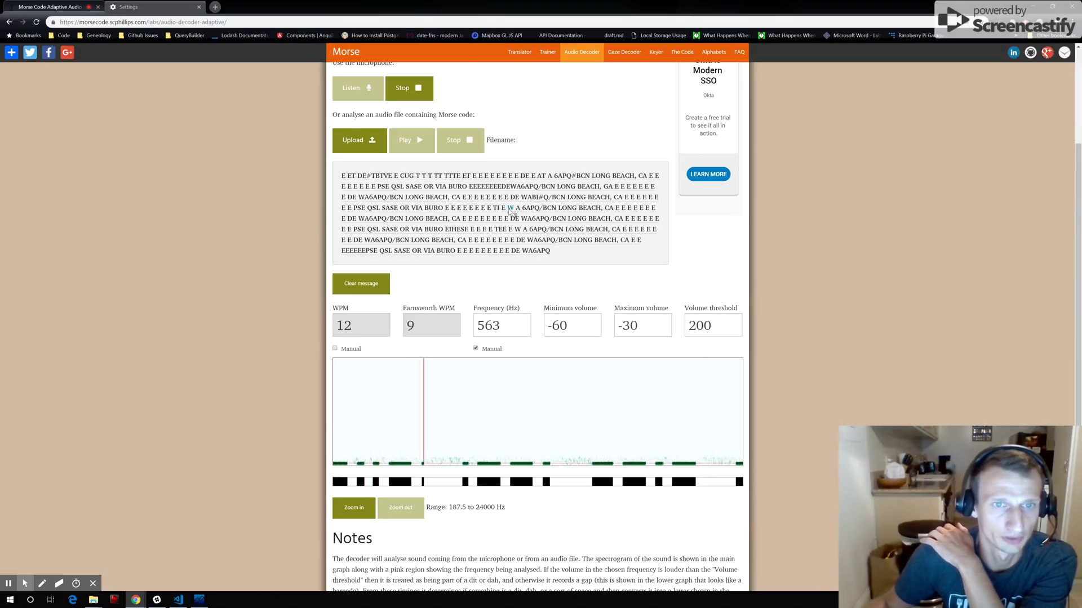
{"action": "left_click_drag", "start_coordinate": [512, 212], "coordinate": [521, 217]}
{"action": "left_click", "coordinate": [560, 214]}
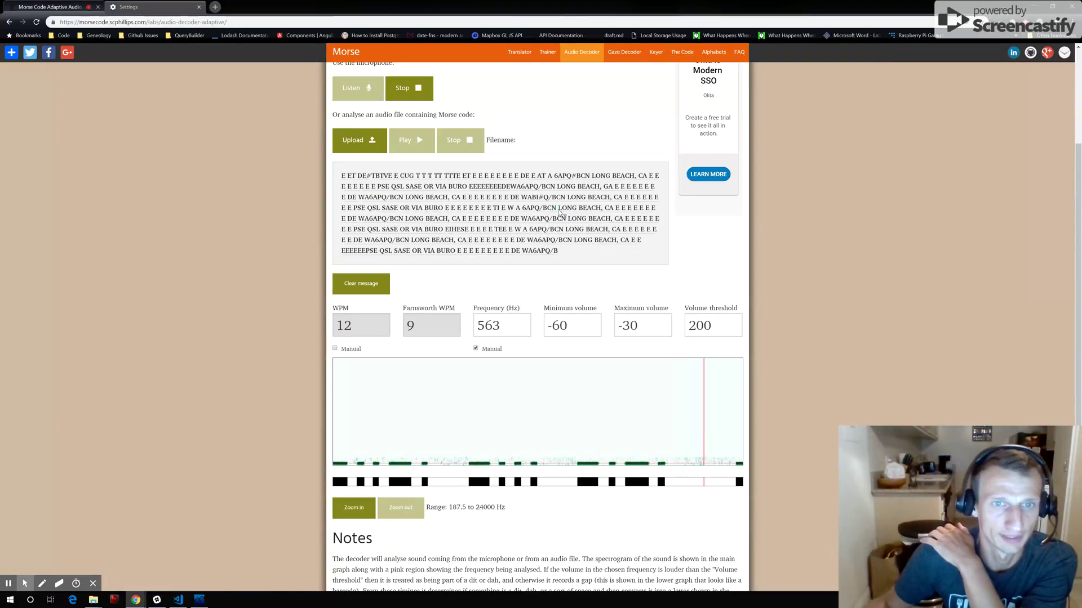
{"action": "left_click_drag", "start_coordinate": [558, 211], "coordinate": [611, 212]}
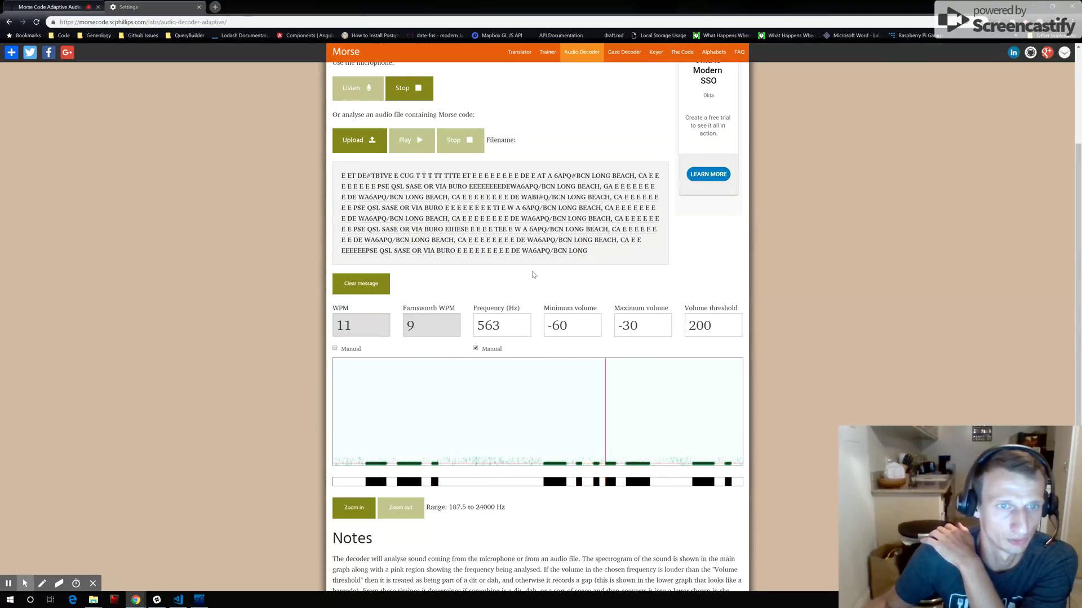
Step: Turn off the manual frequency setting so the decoder chooses the frequency automatically
{"action": "scroll", "coordinate": [434, 265], "scroll_direction": "down", "scroll_amount": 2}
{"action": "scroll", "coordinate": [434, 266], "scroll_direction": "down", "scroll_amount": 2}
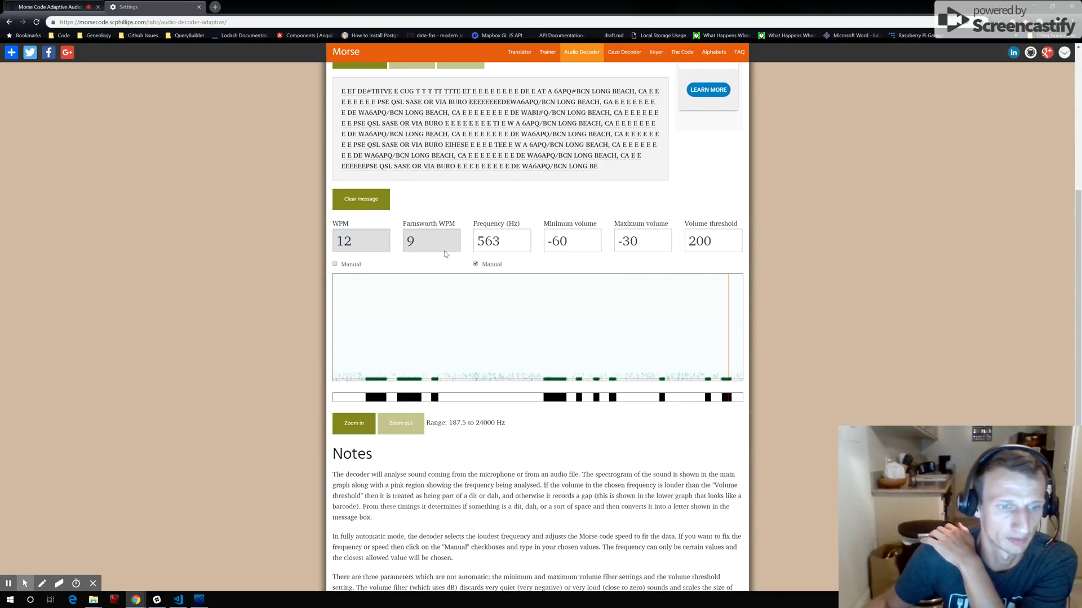
{"action": "scroll", "coordinate": [571, 351], "scroll_direction": "up", "scroll_amount": 3}
{"action": "scroll", "coordinate": [571, 351], "scroll_direction": "down", "scroll_amount": 1}
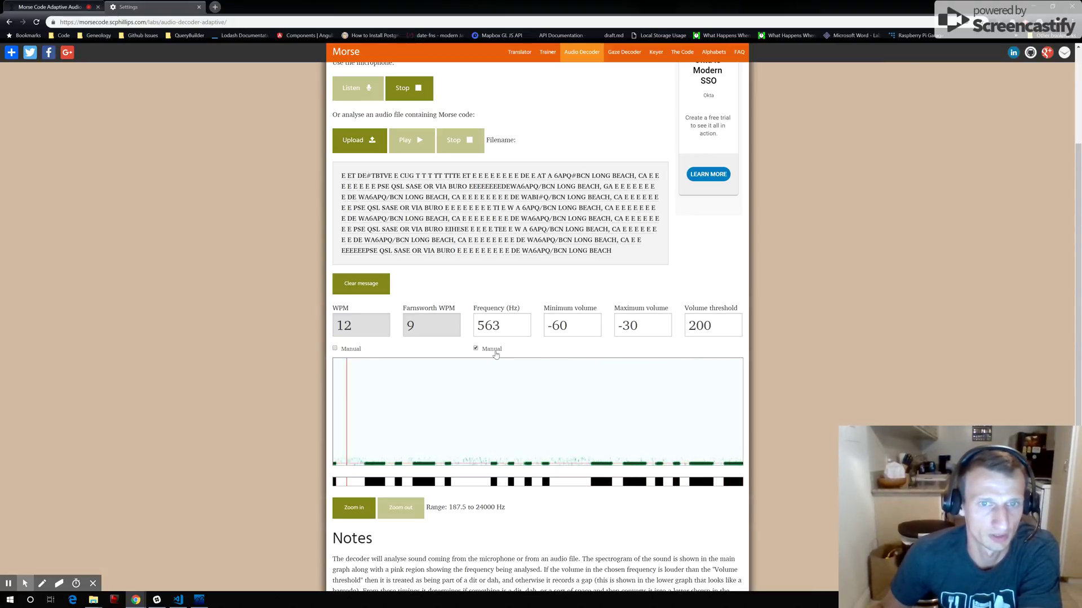
{"action": "left_click", "coordinate": [495, 350]}
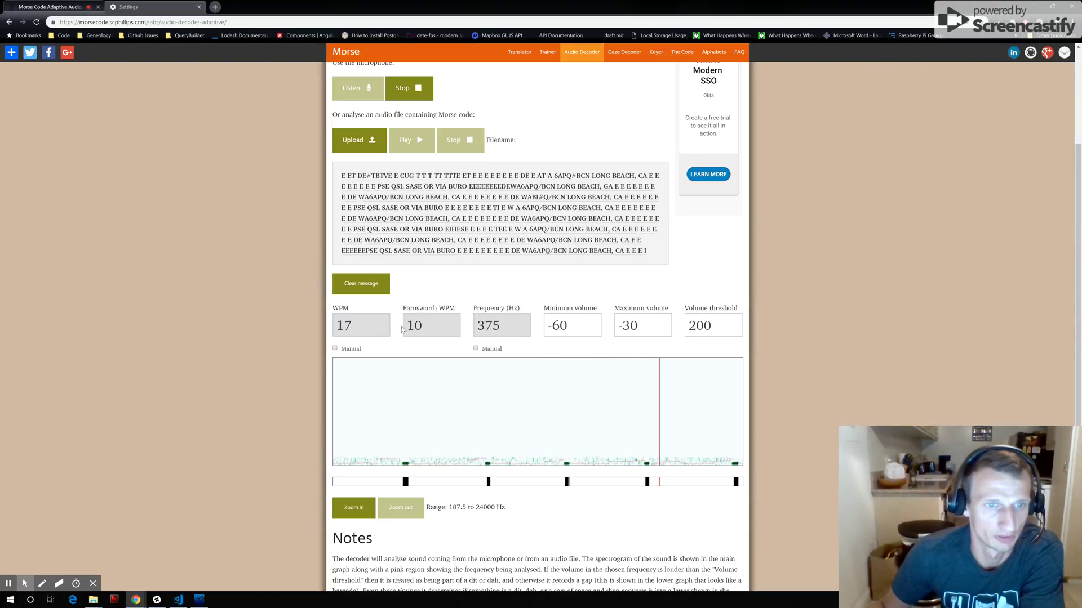
{"action": "scroll", "coordinate": [631, 319], "scroll_direction": "up", "scroll_amount": 1}
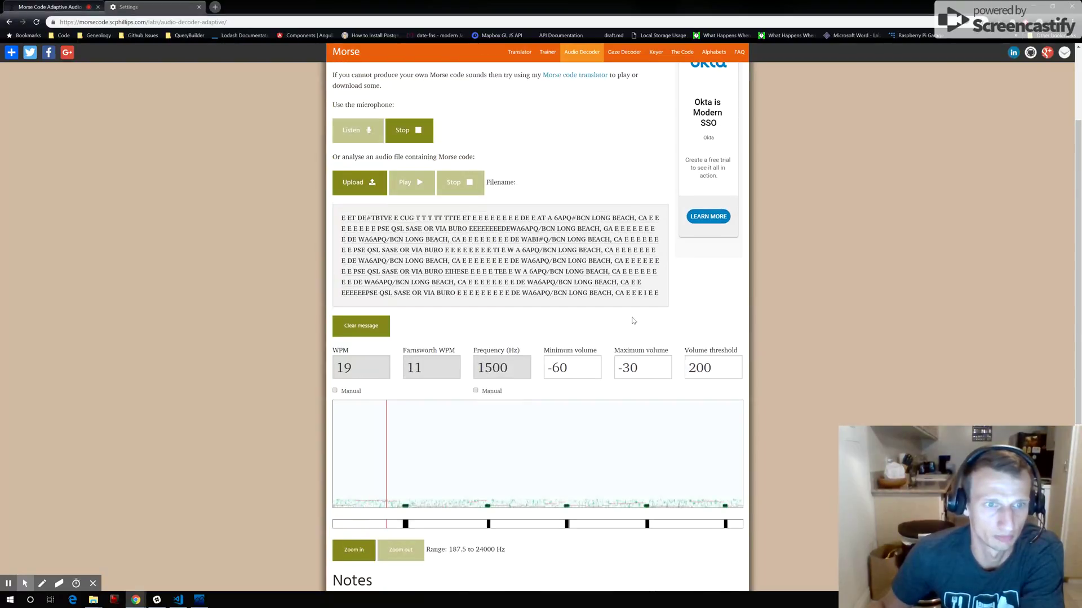
{"action": "scroll", "coordinate": [629, 321], "scroll_direction": "down", "scroll_amount": 2}
{"action": "scroll", "coordinate": [630, 322], "scroll_direction": "up", "scroll_amount": 2}
{"action": "scroll", "coordinate": [629, 321], "scroll_direction": "down", "scroll_amount": 1}
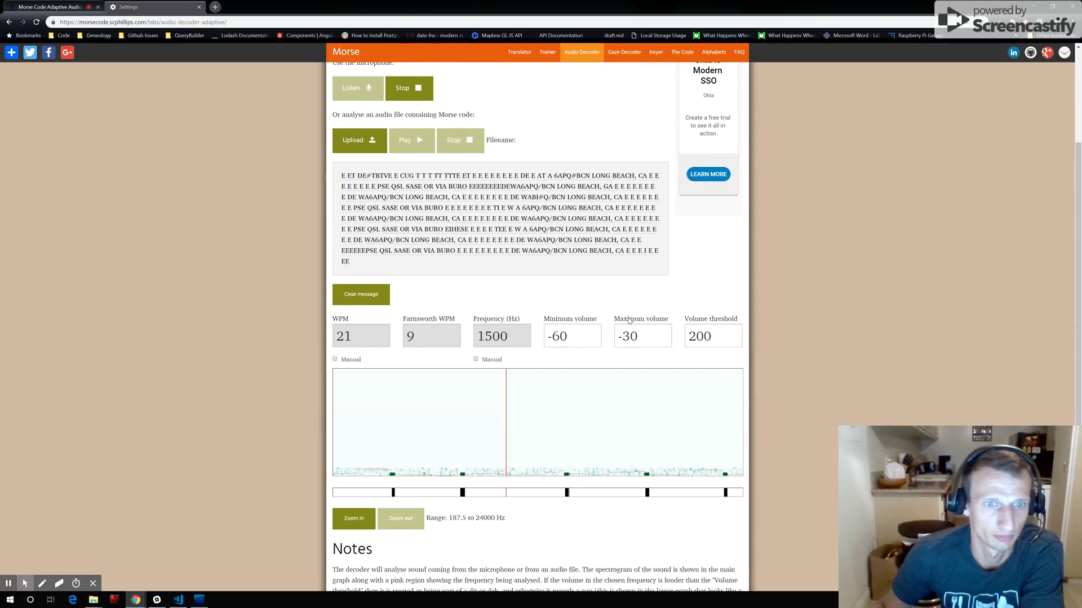